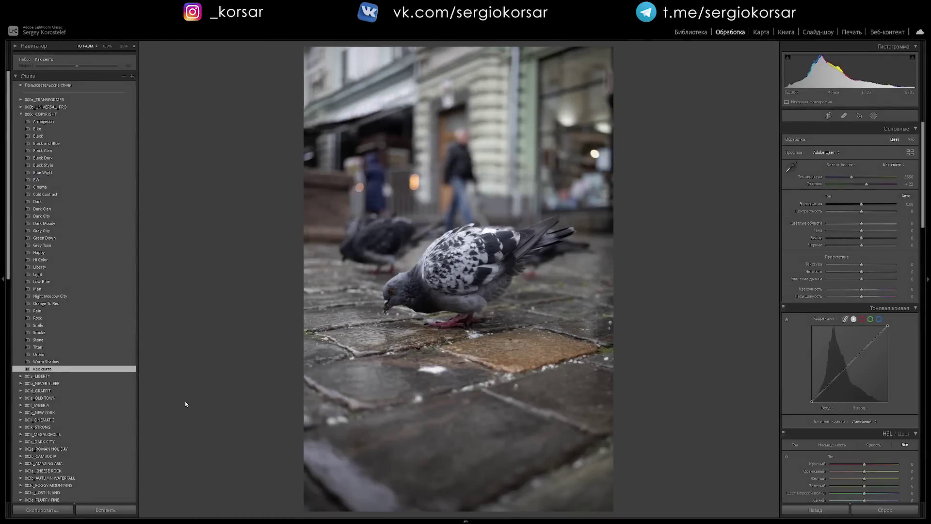
Apply the Dark City preset to the pigeon photo and push its Amount past full strength
{"action": "left_click", "coordinate": [54, 218]}
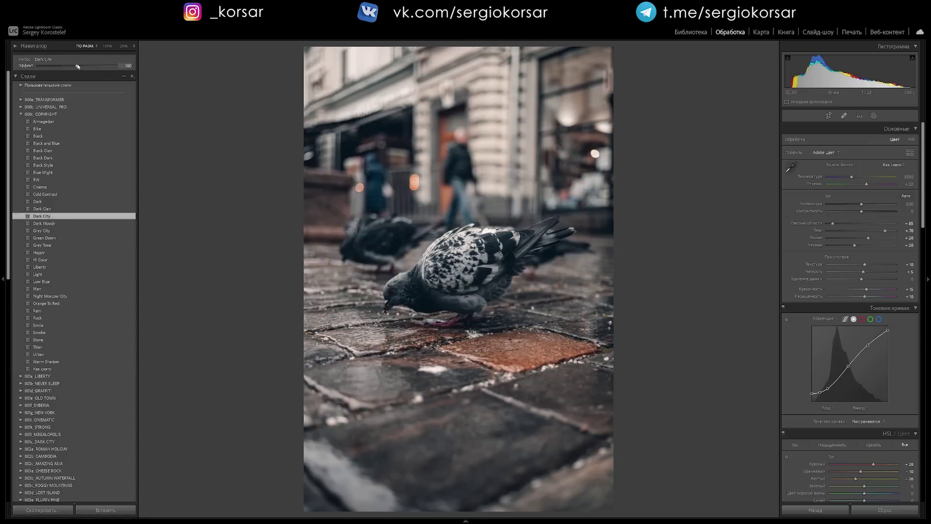
{"action": "left_click_drag", "start_coordinate": [74, 66], "coordinate": [36, 66]}
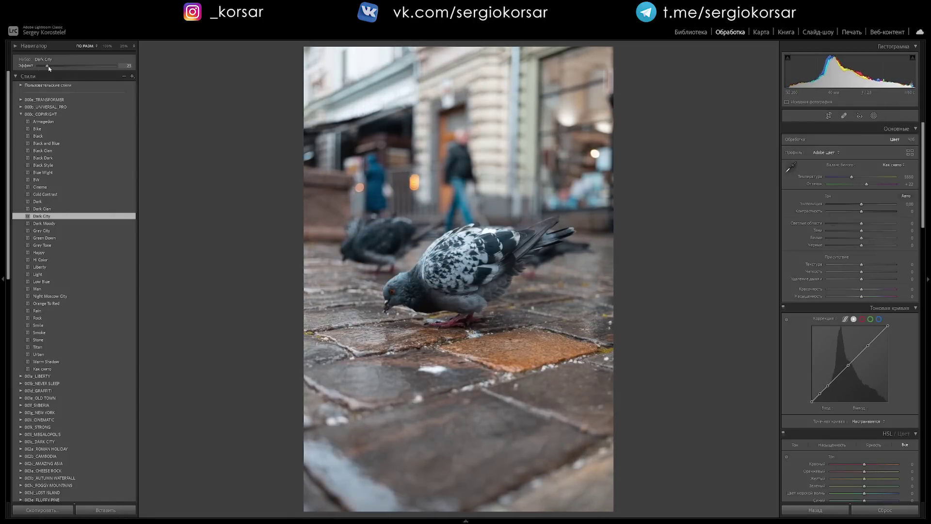
{"action": "left_click_drag", "start_coordinate": [49, 68], "coordinate": [92, 67]}
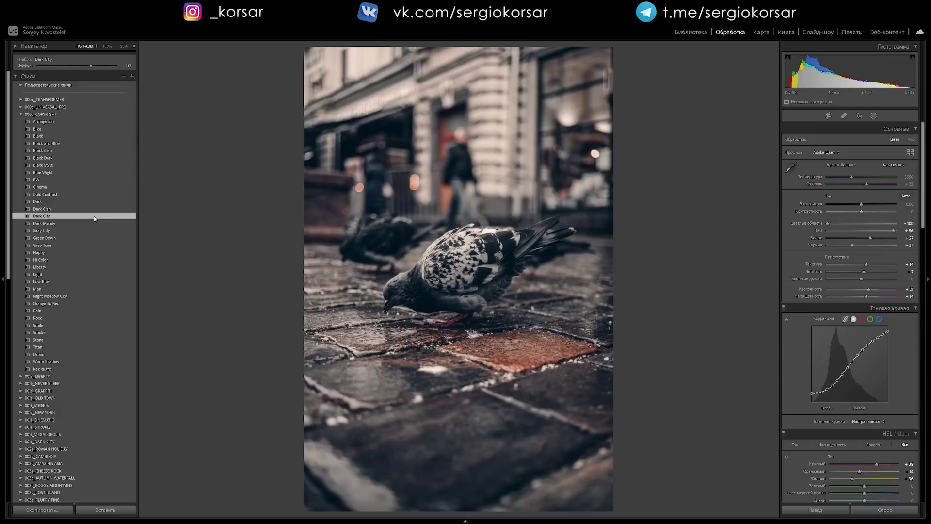
Update the Dark City preset with the current stronger settings
{"action": "right_click", "coordinate": [95, 218]}
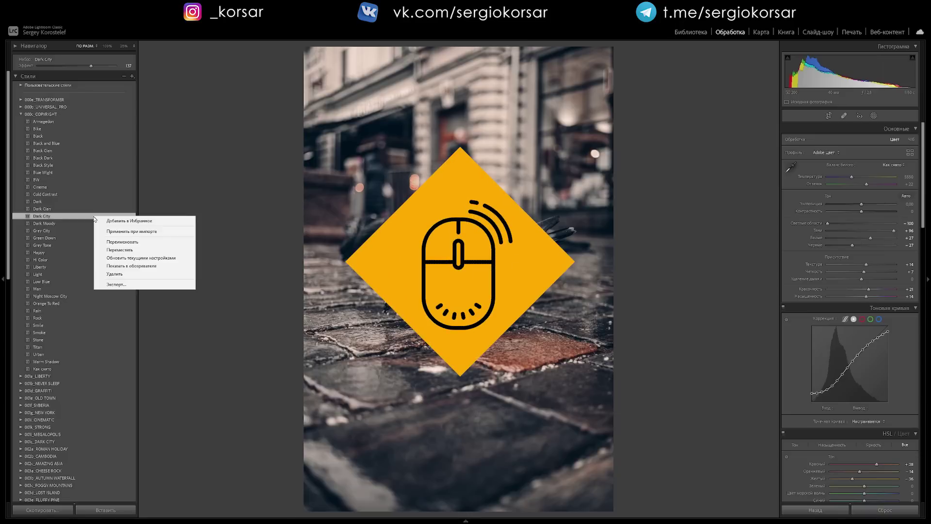
{"action": "left_click", "coordinate": [152, 258]}
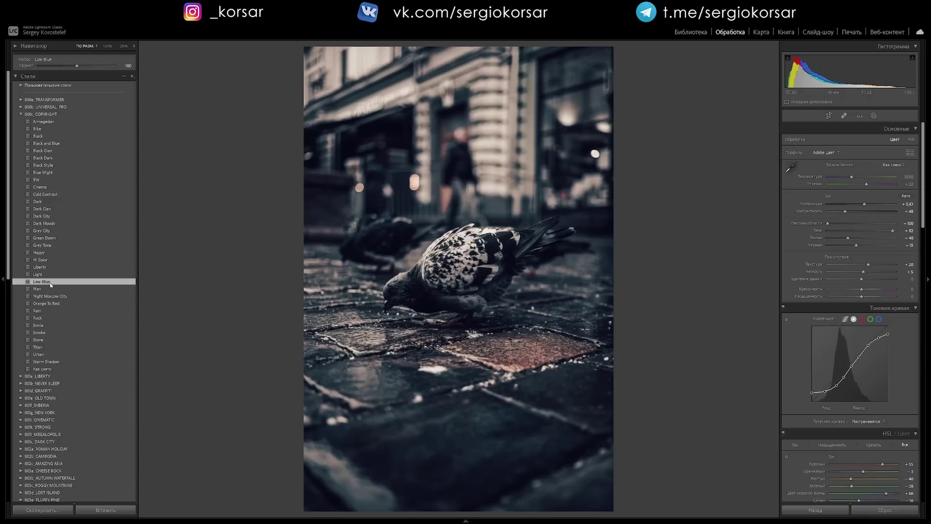
Lower Low Blue, then switch to the Grey Tone preset at Amount 115 with Exposure +0.91
{"action": "left_click_drag", "start_coordinate": [77, 65], "coordinate": [67, 66]}
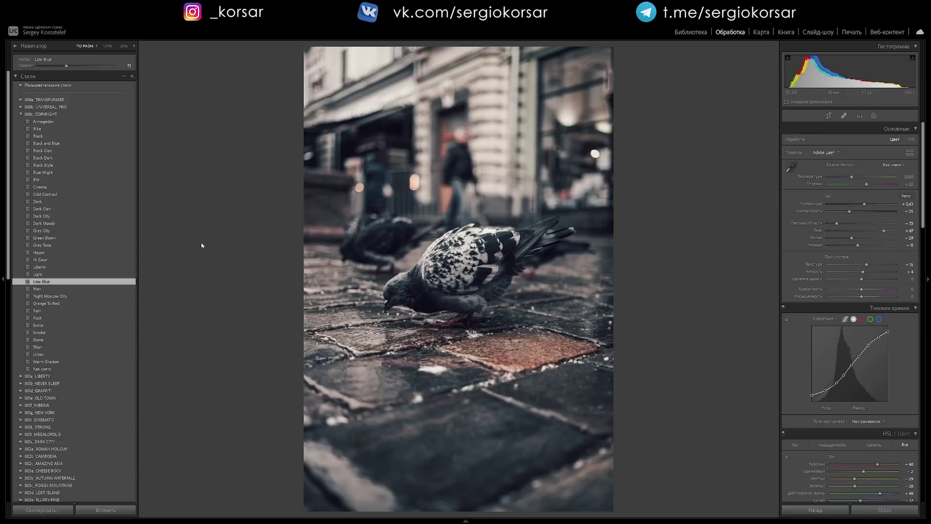
{"action": "left_click", "coordinate": [42, 245]}
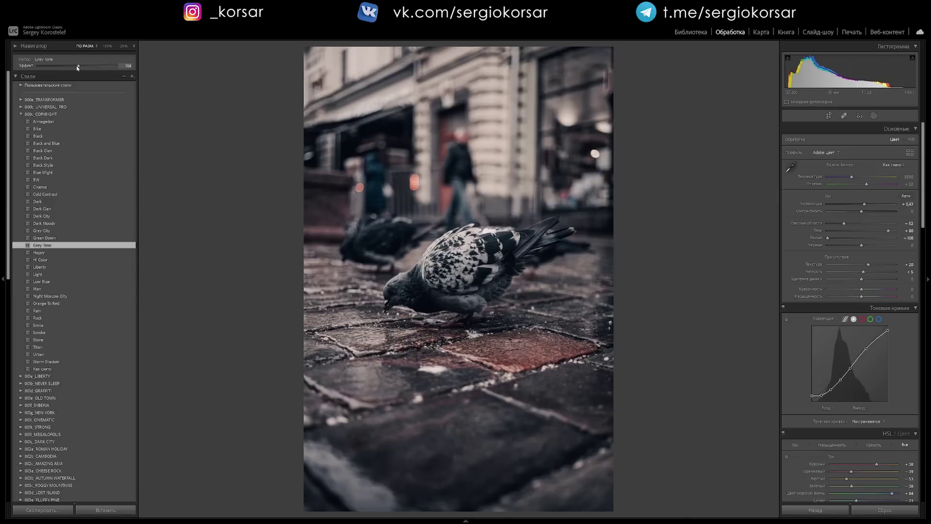
{"action": "left_click_drag", "start_coordinate": [77, 65], "coordinate": [83, 65]}
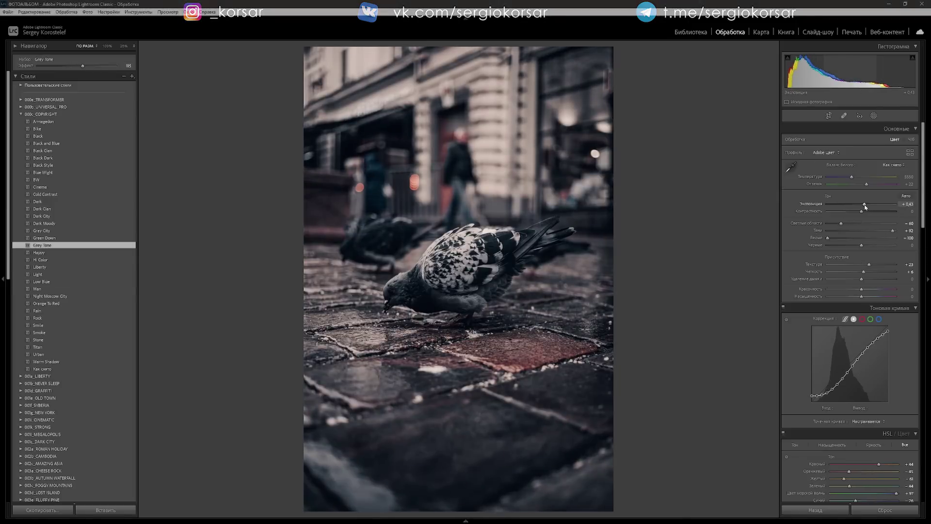
{"action": "left_click_drag", "start_coordinate": [866, 206], "coordinate": [869, 207]}
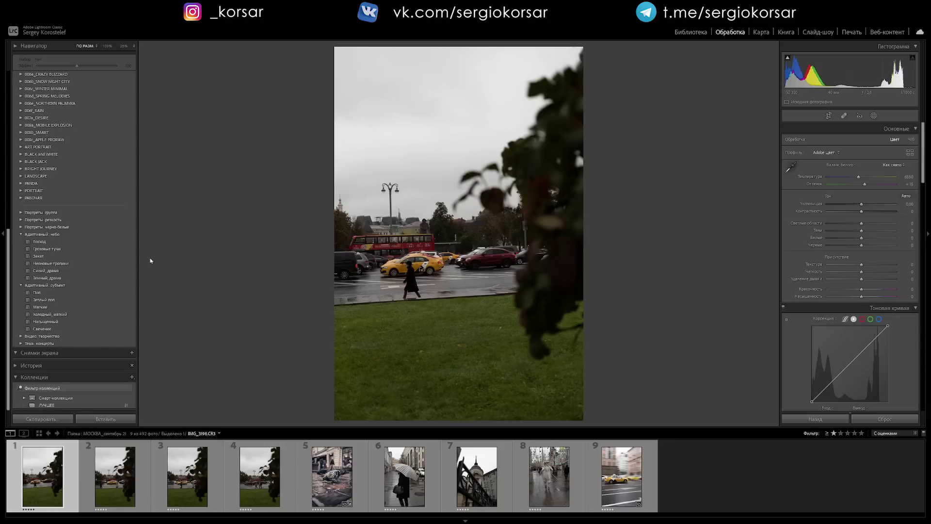
Open the Masking panel with Shift+W and apply the Cinema preset to the street photo
{"action": "key", "text": "shift+w"}
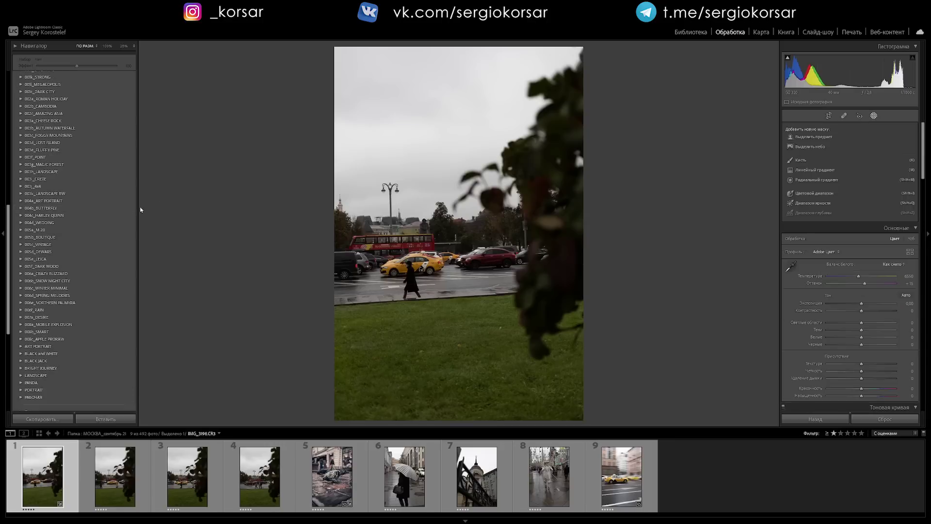
{"action": "scroll", "coordinate": [128, 208], "scroll_direction": "up", "scroll_amount": 5}
{"action": "scroll", "coordinate": [124, 199], "scroll_direction": "up", "scroll_amount": 5}
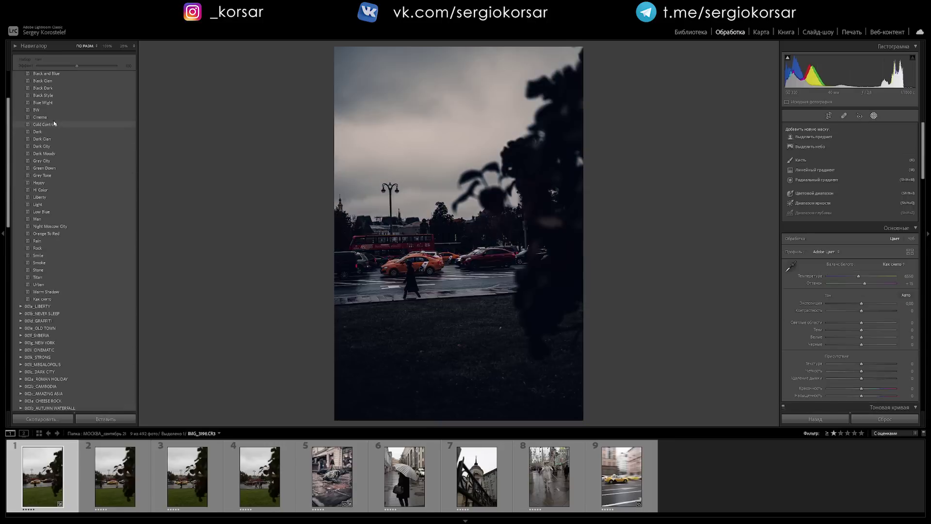
{"action": "left_click", "coordinate": [55, 118]}
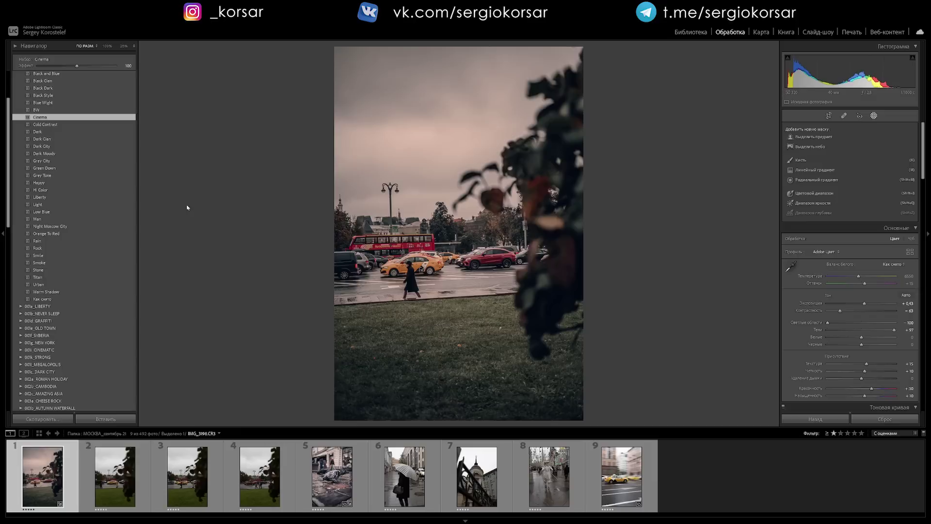
{"action": "scroll", "coordinate": [126, 245], "scroll_direction": "down", "scroll_amount": 5}
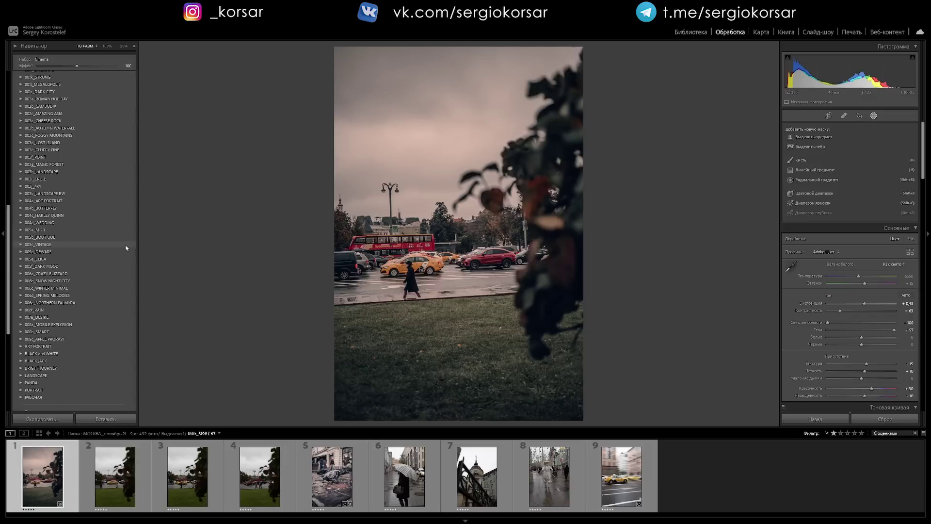
{"action": "scroll", "coordinate": [125, 245], "scroll_direction": "down", "scroll_amount": 5}
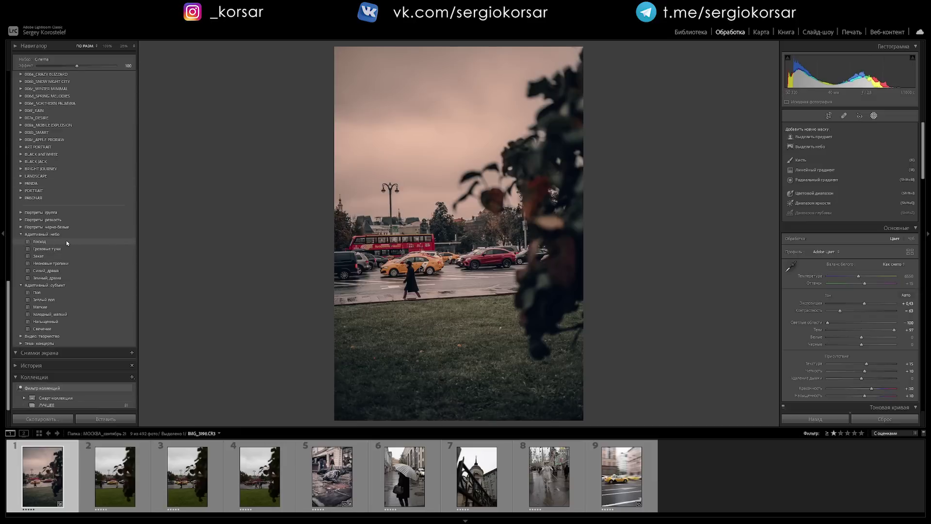
Add the Adaptive Sky Neon Tropics and Adaptive Subject Glow presets, then select the Glow mask
{"action": "left_click", "coordinate": [55, 263]}
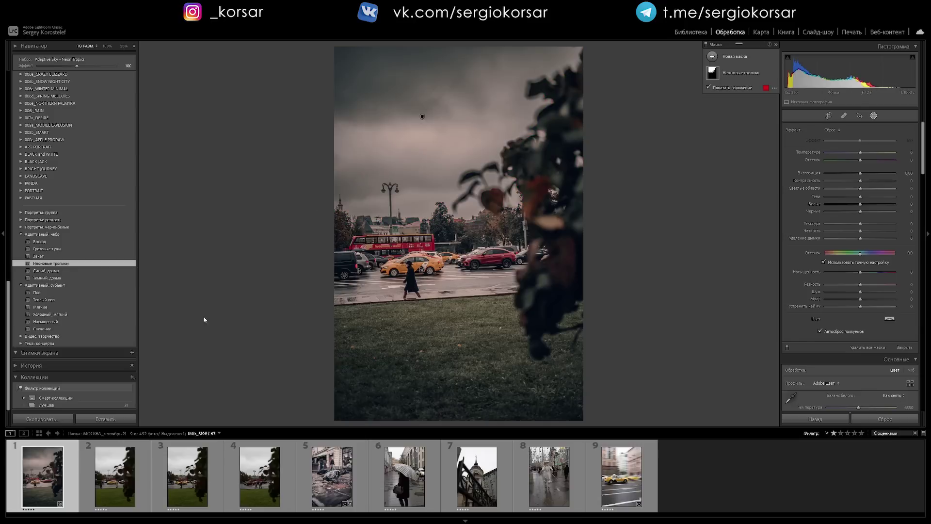
{"action": "left_click", "coordinate": [43, 330]}
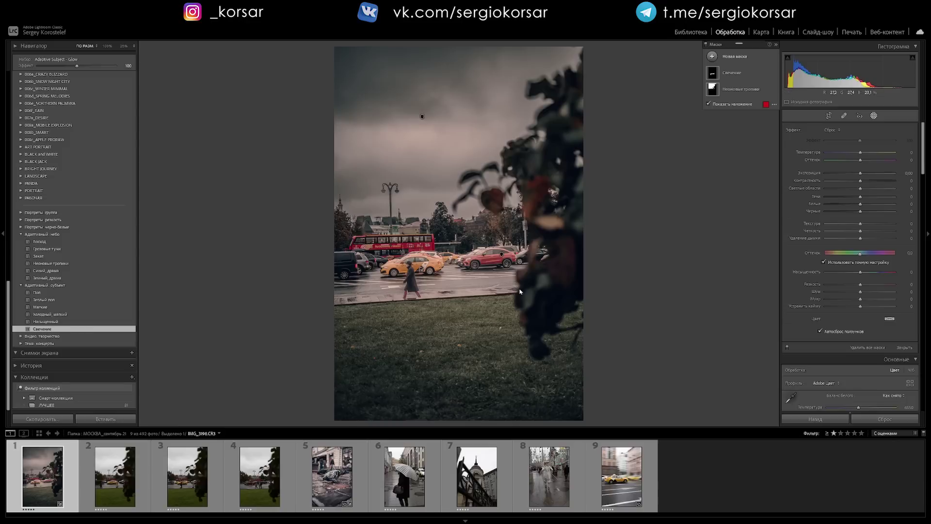
{"action": "mouse_move", "coordinate": [735, 72]}
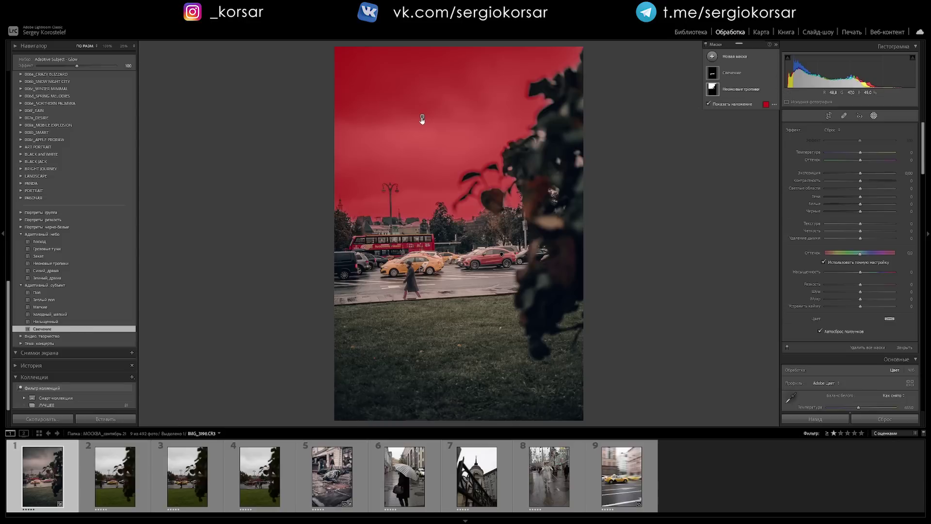
{"action": "left_click", "coordinate": [502, 254]}
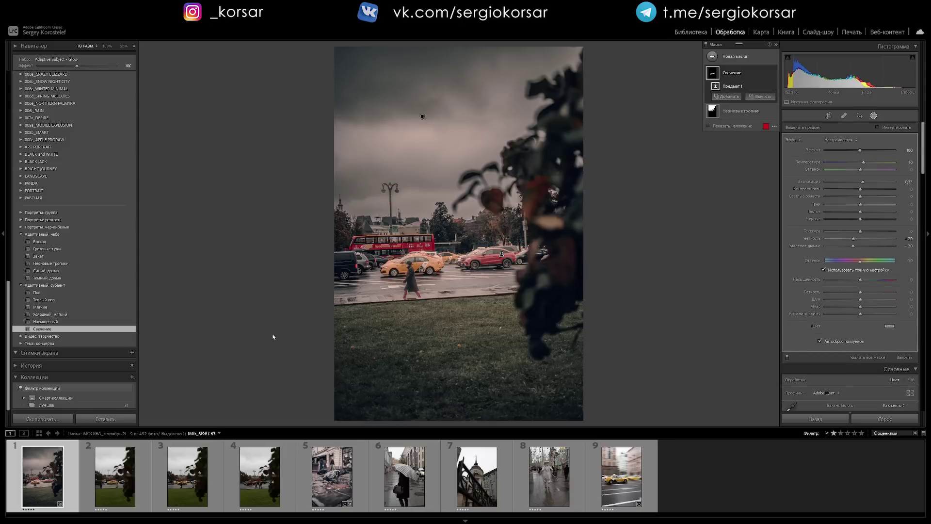
{"action": "left_click", "coordinate": [40, 420]}
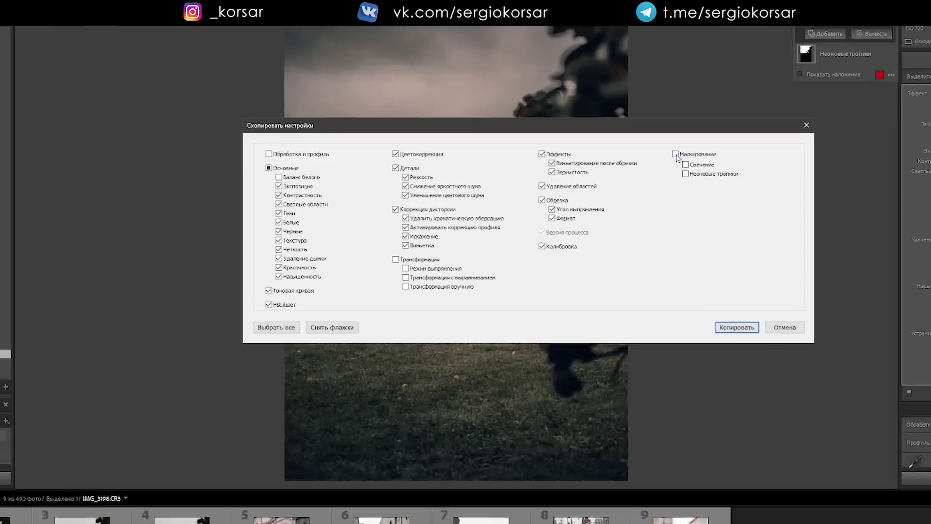
Copy the street photo's settings with Masking included, then move to the second photo
{"action": "left_click", "coordinate": [676, 154]}
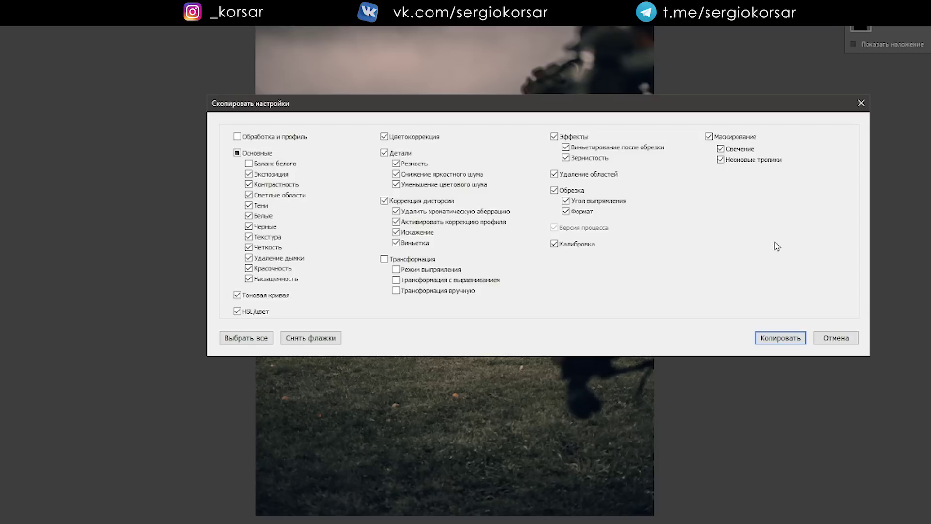
{"action": "left_click", "coordinate": [781, 338]}
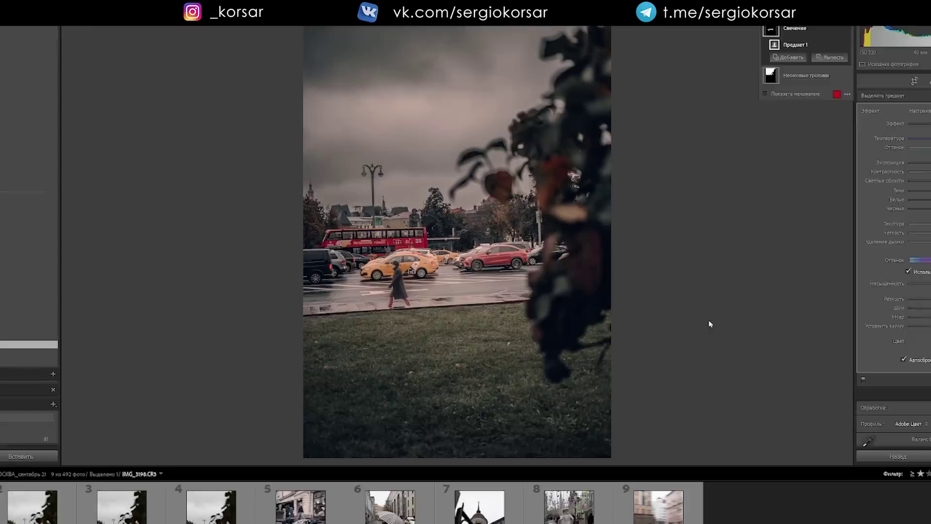
{"action": "left_click", "coordinate": [115, 481]}
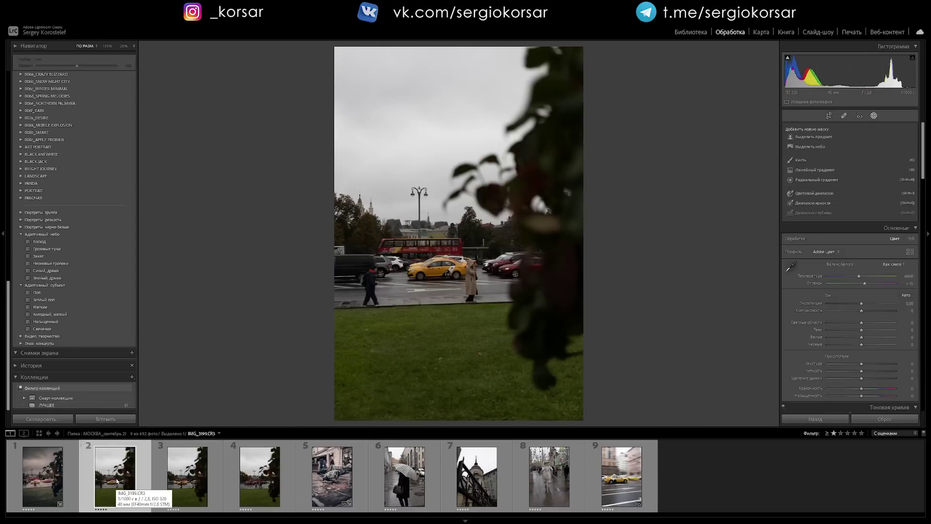
Select photos 3, 4 and 7 along with photo 2, enable Auto Sync, and paste the copied settings
{"action": "left_click", "coordinate": [187, 477], "text": "ctrl"}
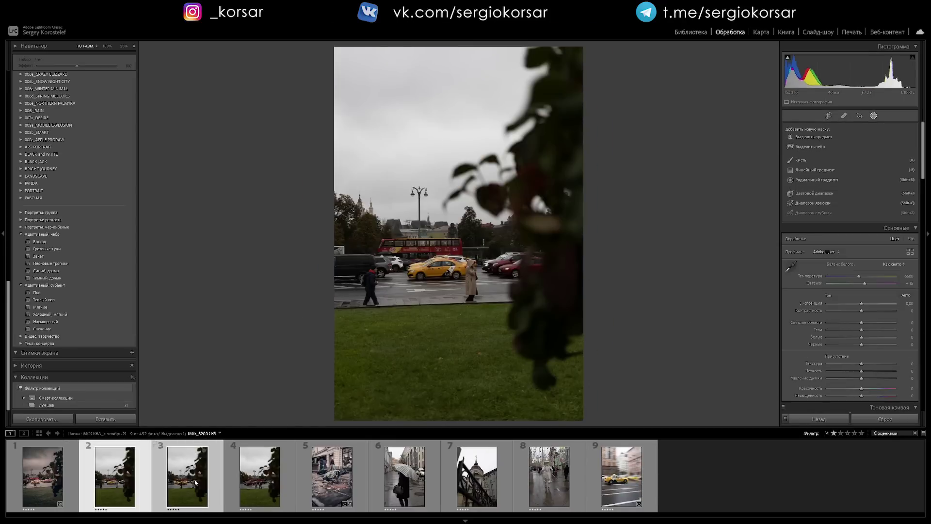
{"action": "left_click", "coordinate": [258, 483], "text": "ctrl"}
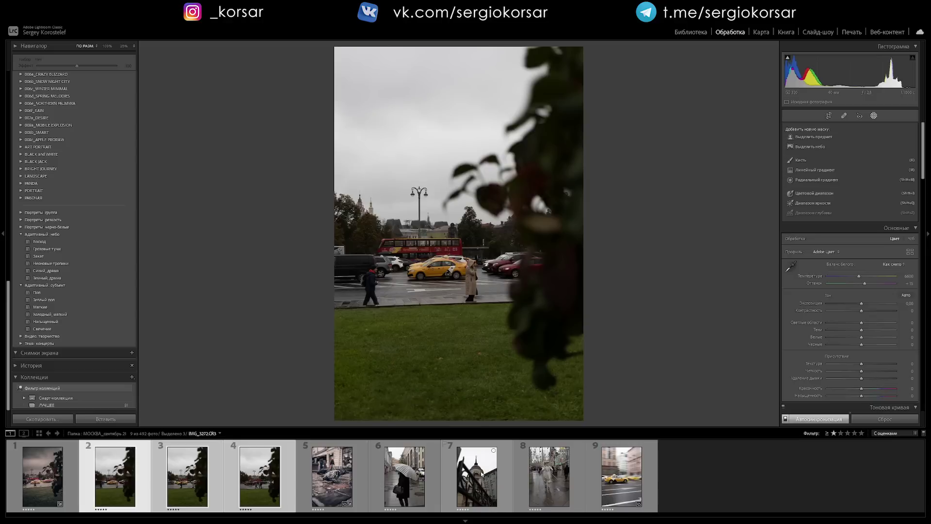
{"action": "left_click", "coordinate": [481, 474], "text": "ctrl"}
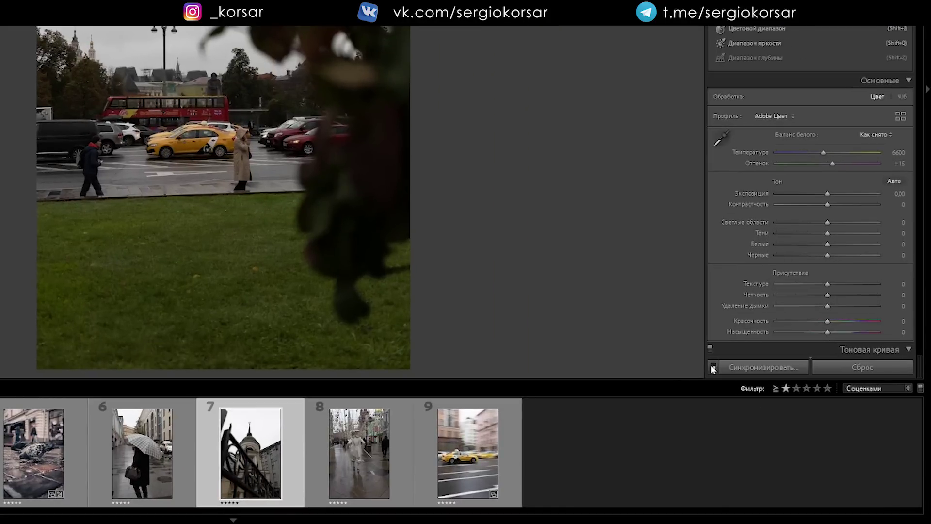
{"action": "left_click", "coordinate": [713, 367]}
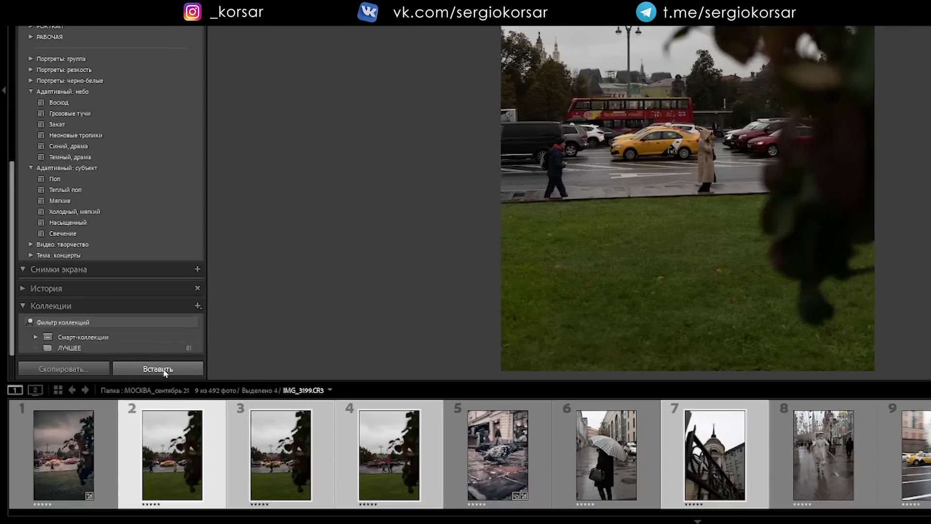
{"action": "left_click", "coordinate": [160, 369]}
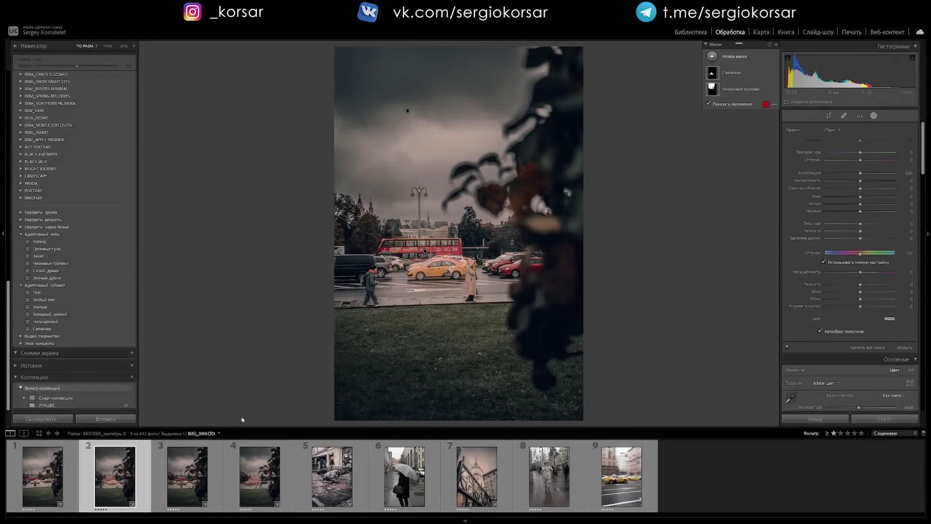
Review the pasted grade on photos 3, 4 and 7 and show the Glow mask overlay on the church
{"action": "left_click", "coordinate": [195, 465]}
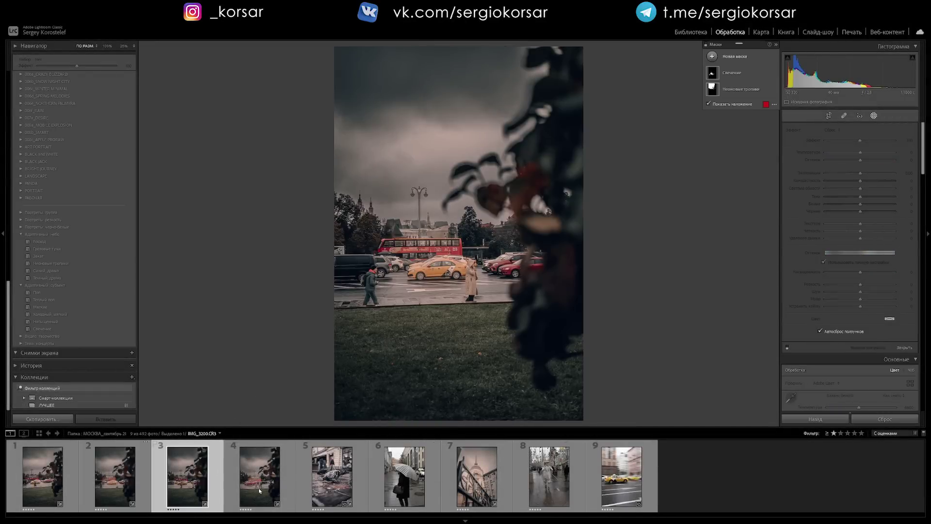
{"action": "left_click", "coordinate": [260, 488]}
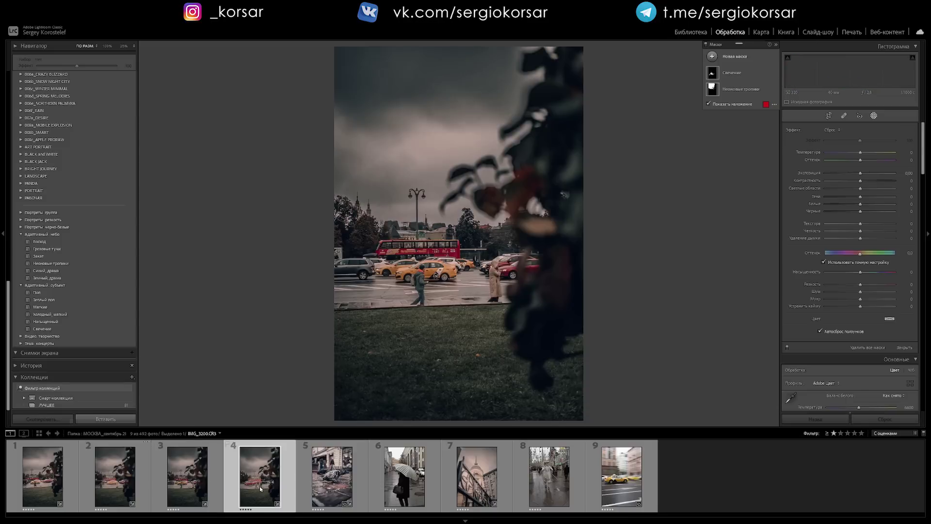
{"action": "left_click", "coordinate": [476, 484]}
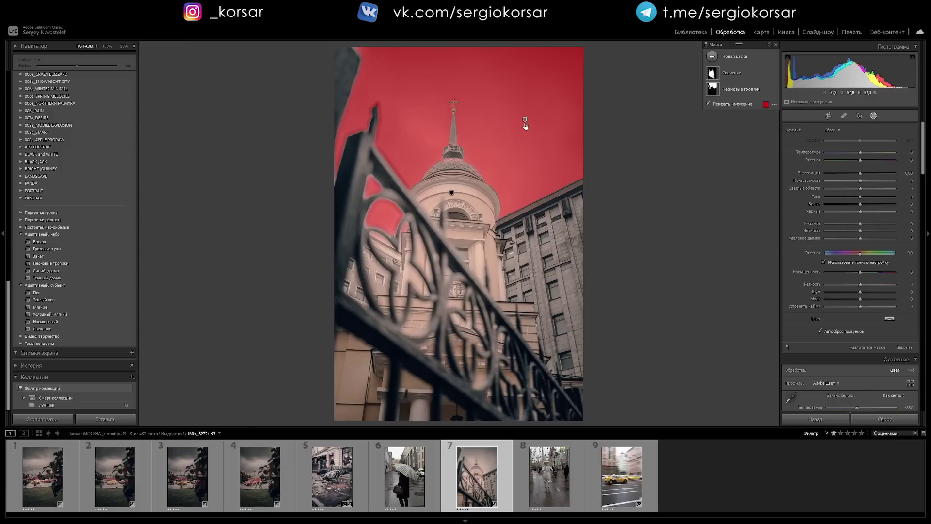
{"action": "left_click", "coordinate": [451, 194]}
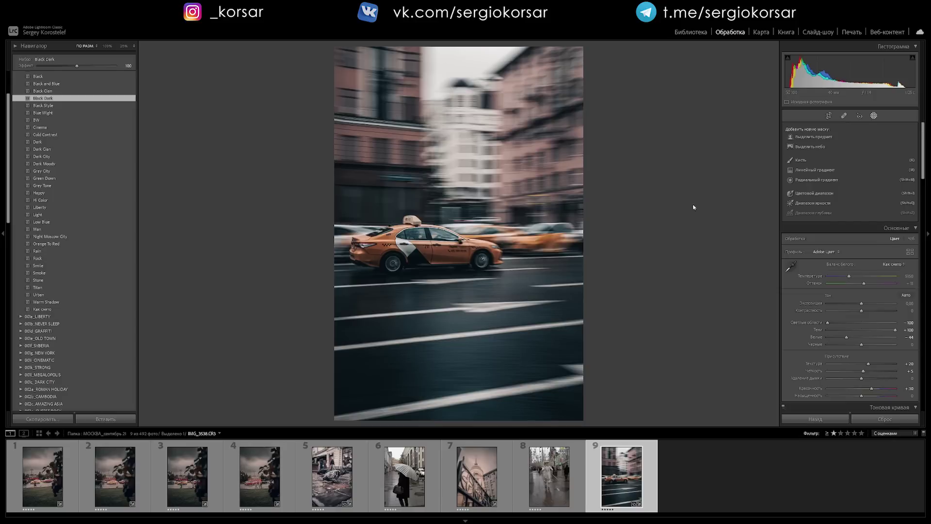
Mask the orange taxi with Select Subject, brush out the trailing cars, and raise its exposure slightly
{"action": "left_click", "coordinate": [817, 139]}
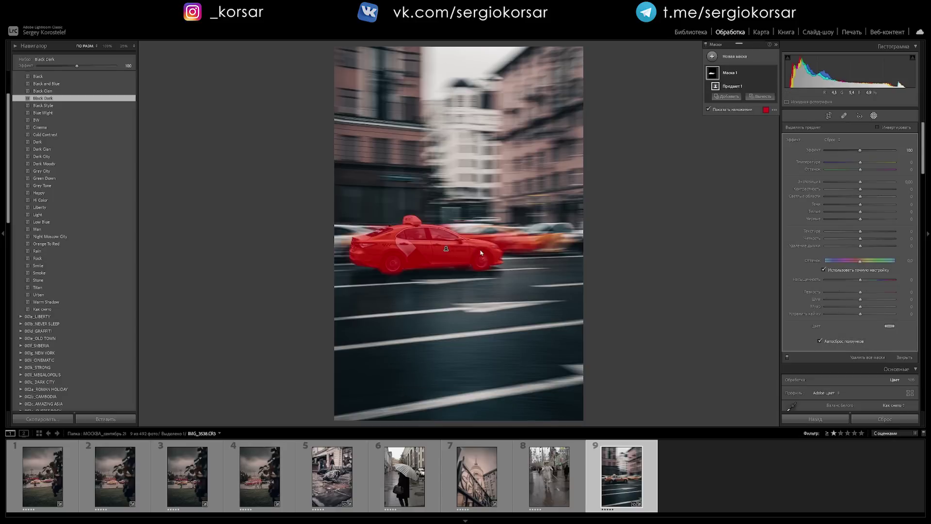
{"action": "left_click", "coordinate": [762, 97]}
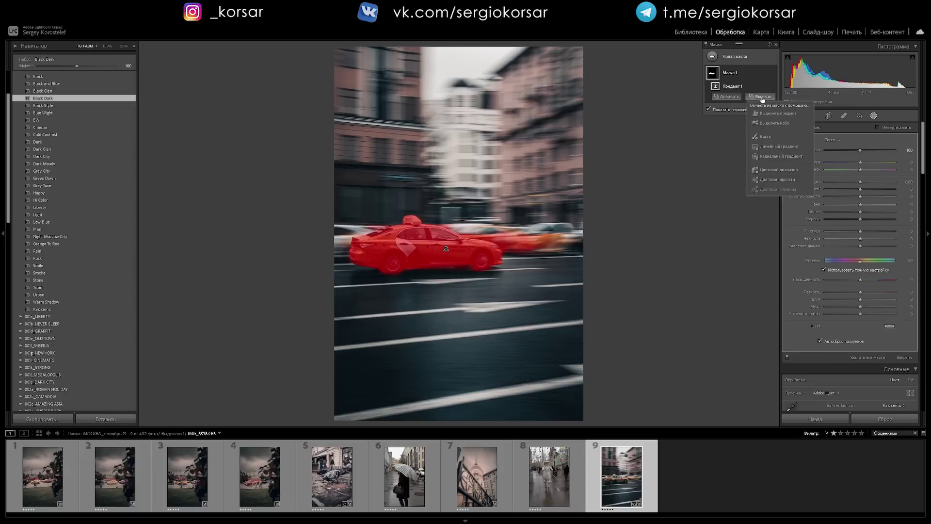
{"action": "left_click", "coordinate": [765, 137]}
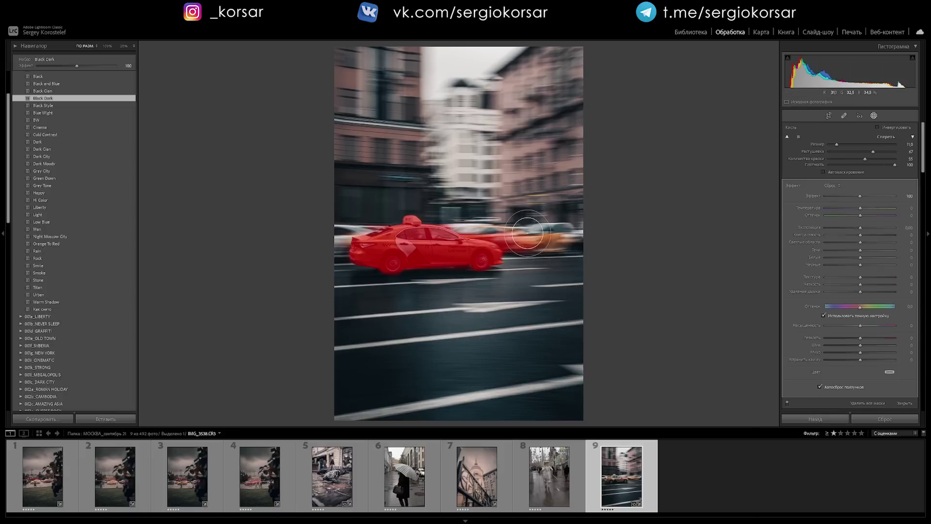
{"action": "mouse_move", "coordinate": [527, 232]}
{"action": "left_mouse_down"}
{"action": "mouse_move", "coordinate": [524, 223]}
{"action": "mouse_move", "coordinate": [520, 236]}
{"action": "left_mouse_up"}
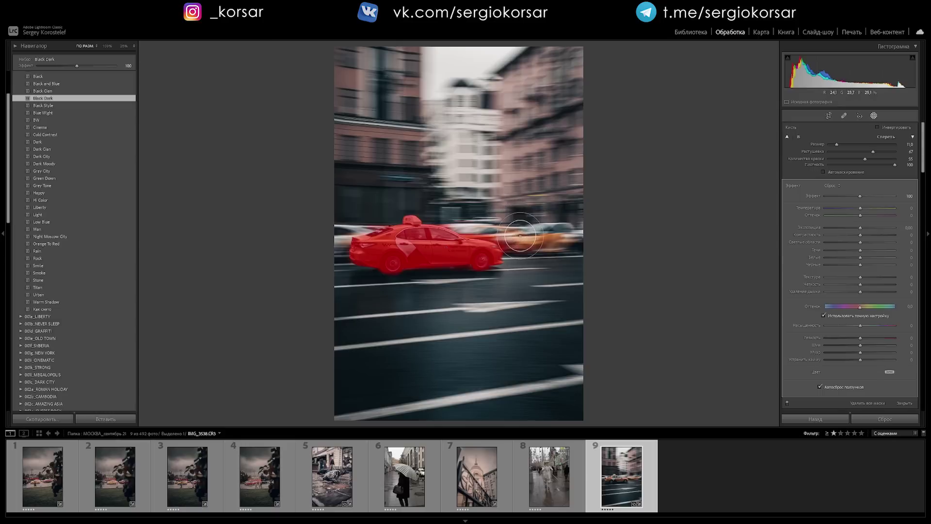
{"action": "left_click_drag", "start_coordinate": [520, 235], "coordinate": [542, 243]}
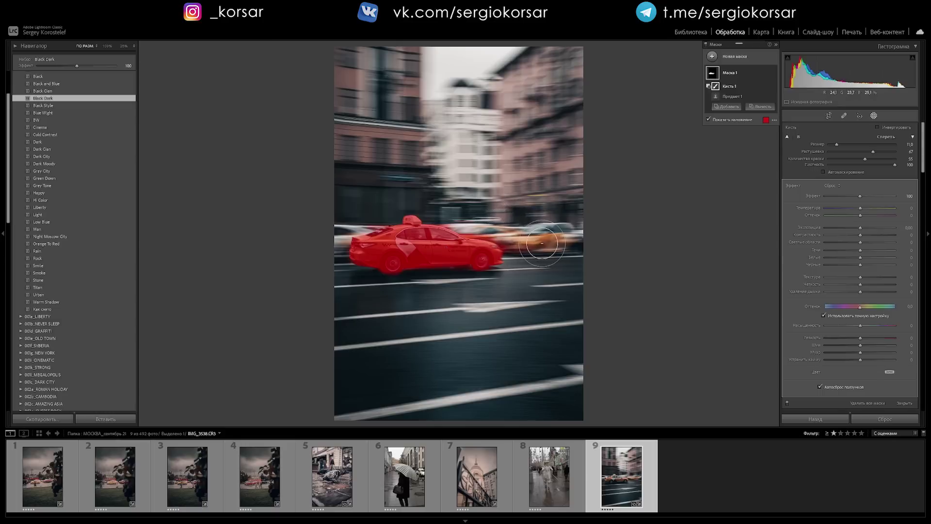
{"action": "scroll", "coordinate": [533, 245], "scroll_direction": "down", "scroll_amount": 3}
{"action": "left_click_drag", "start_coordinate": [860, 226], "coordinate": [866, 228]}
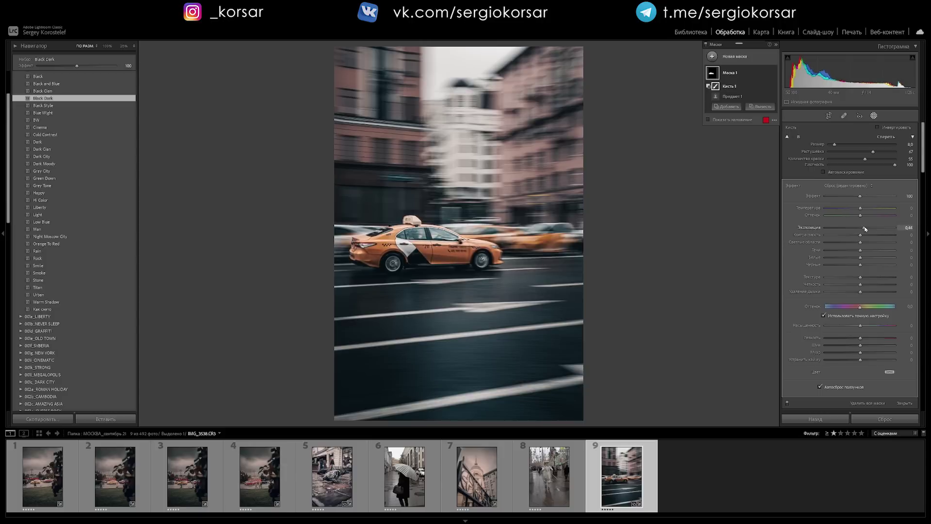
Boost the taxi's saturation and texture, then invert Mask 1 onto the background and preview it
{"action": "left_click_drag", "start_coordinate": [860, 325], "coordinate": [866, 326]}
{"action": "left_click_drag", "start_coordinate": [860, 277], "coordinate": [865, 278]}
{"action": "mouse_move", "coordinate": [740, 73]}
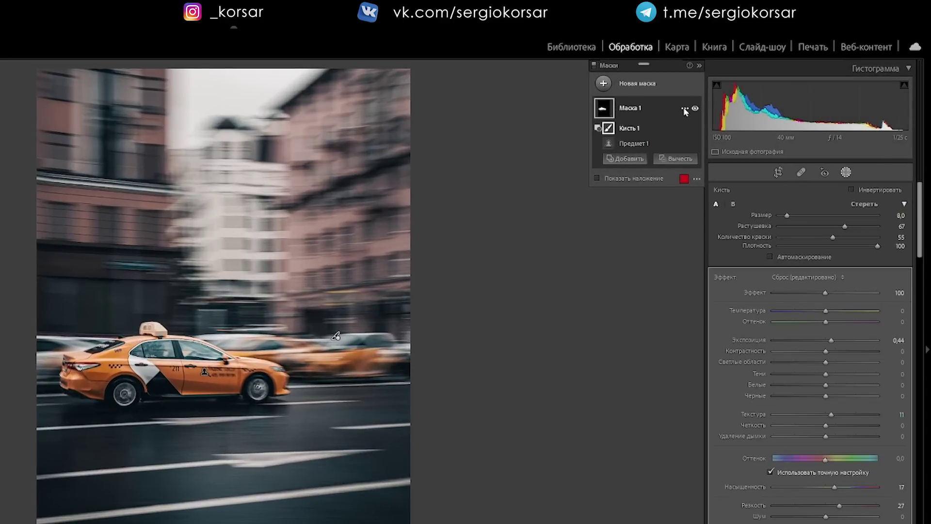
{"action": "left_click", "coordinate": [767, 74]}
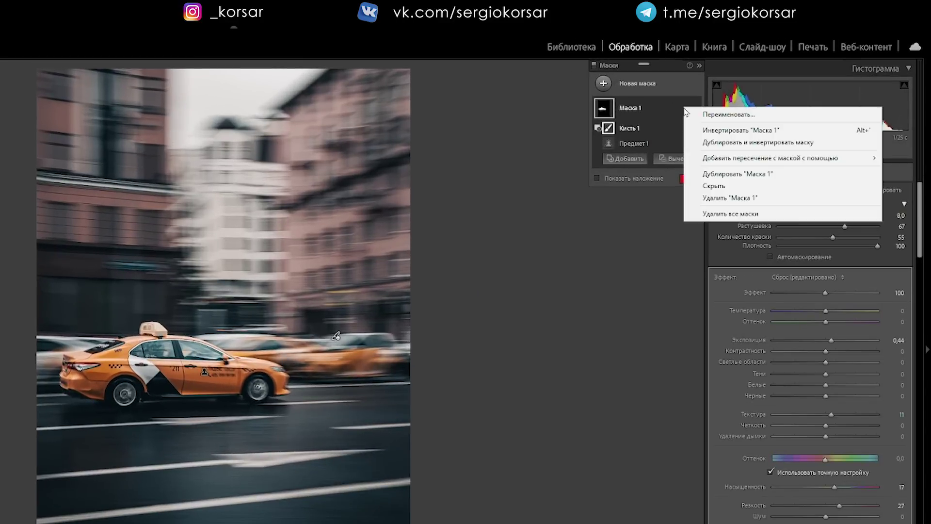
{"action": "left_click", "coordinate": [733, 131]}
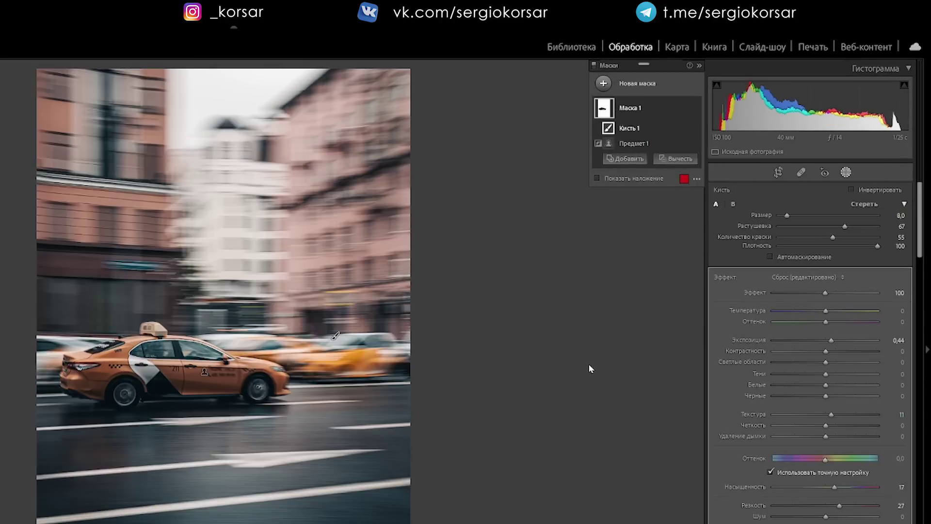
{"action": "left_click", "coordinate": [597, 179]}
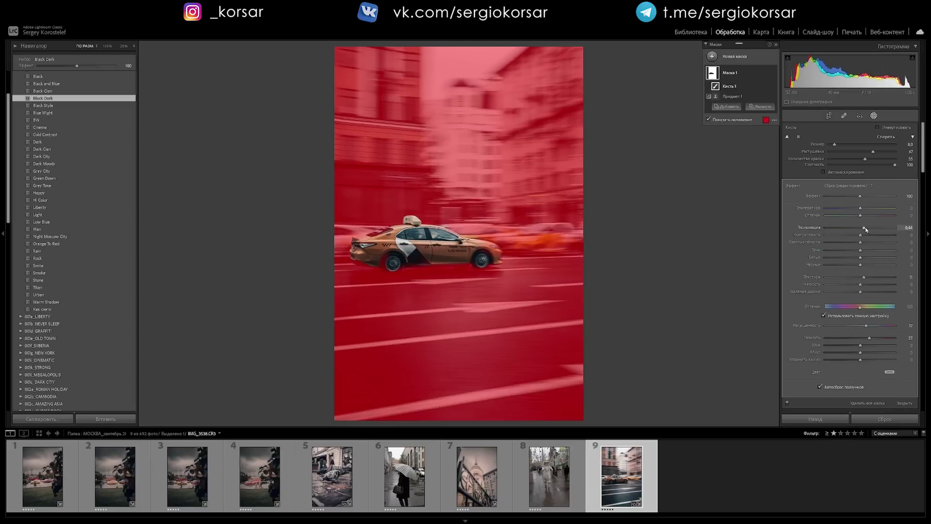
Darken the background with lower exposure and reduced texture, checking the mask overlay
{"action": "double_click", "coordinate": [864, 228]}
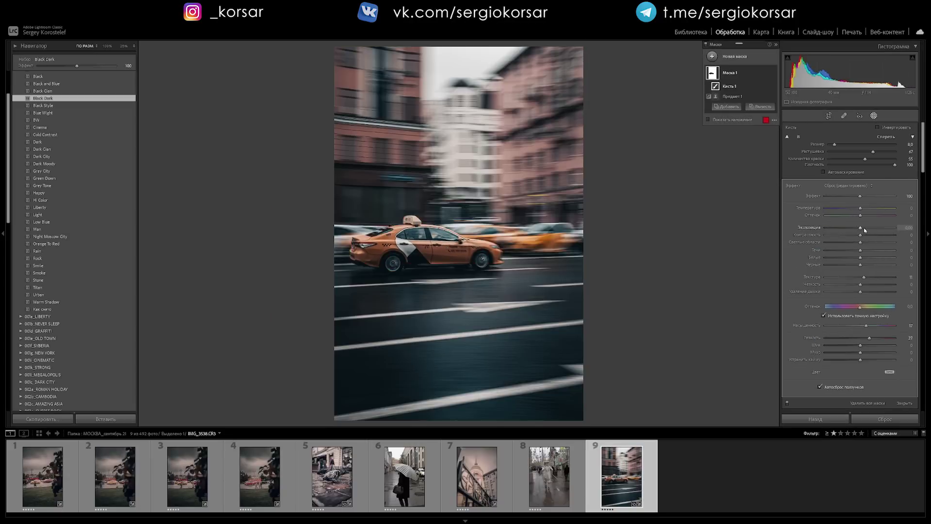
{"action": "mouse_move", "coordinate": [861, 227]}
{"action": "left_mouse_down"}
{"action": "mouse_move", "coordinate": [843, 228]}
{"action": "mouse_move", "coordinate": [857, 229]}
{"action": "left_mouse_up"}
{"action": "left_click_drag", "start_coordinate": [864, 277], "coordinate": [847, 284]}
{"action": "key", "text": "o"}
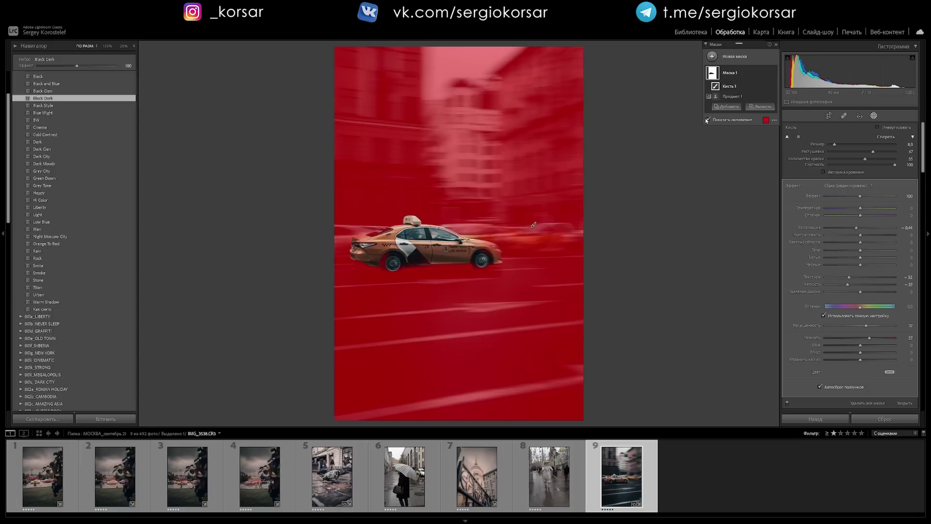
{"action": "left_click", "coordinate": [708, 120]}
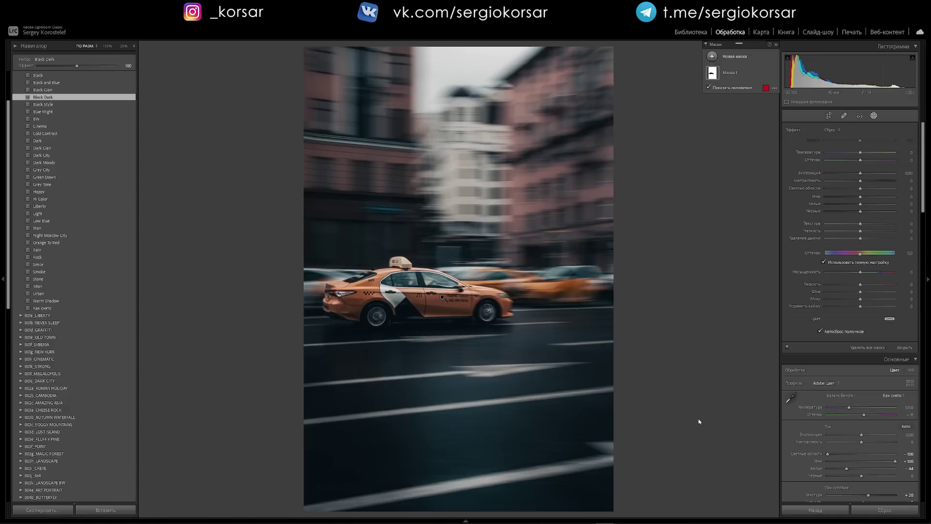
Add an inverted duplicate of the background mask and raise the taxi's exposure to about +0.57
{"action": "mouse_move", "coordinate": [735, 73]}
{"action": "left_click", "coordinate": [765, 74]}
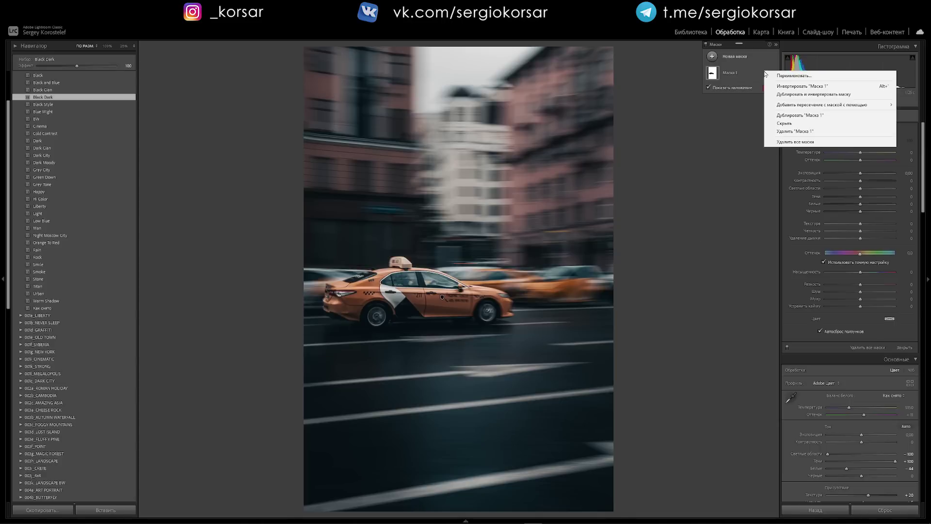
{"action": "left_click", "coordinate": [794, 95]}
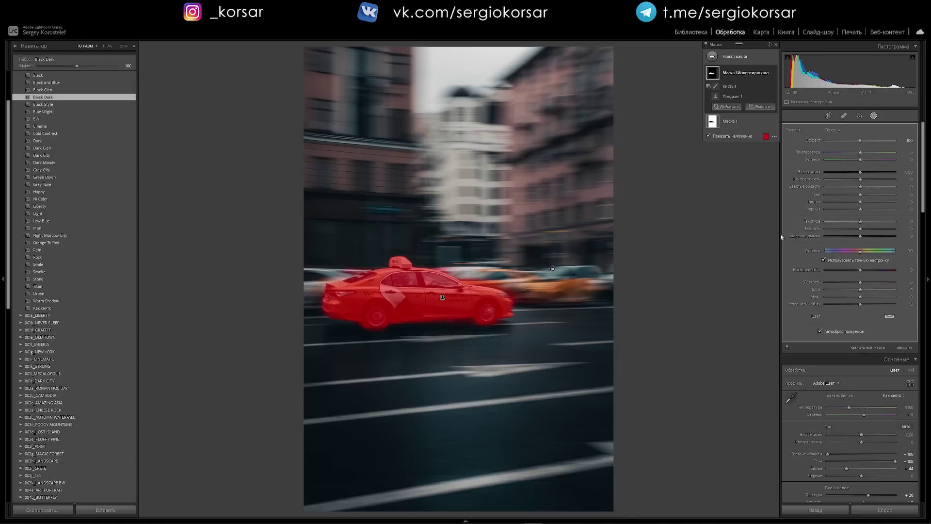
{"action": "left_click_drag", "start_coordinate": [860, 173], "coordinate": [867, 173]}
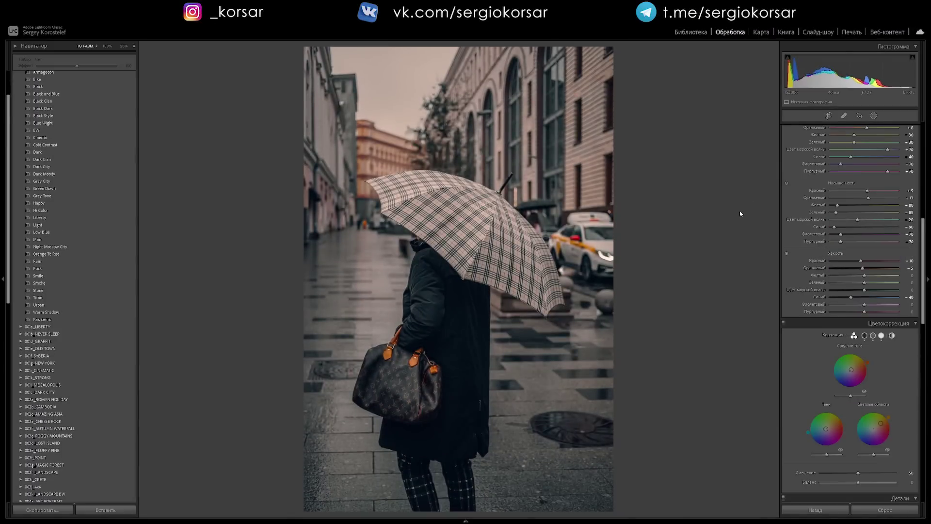
Cycle through the crop guide overlays and tighten the umbrella photo's crop from the top-right corner
{"action": "left_click", "coordinate": [829, 115]}
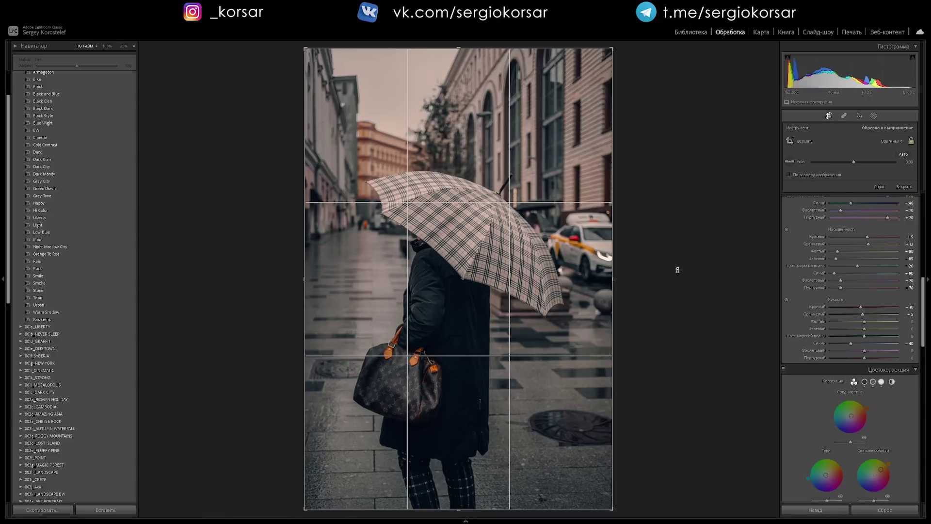
{"action": "key", "text": "o"}
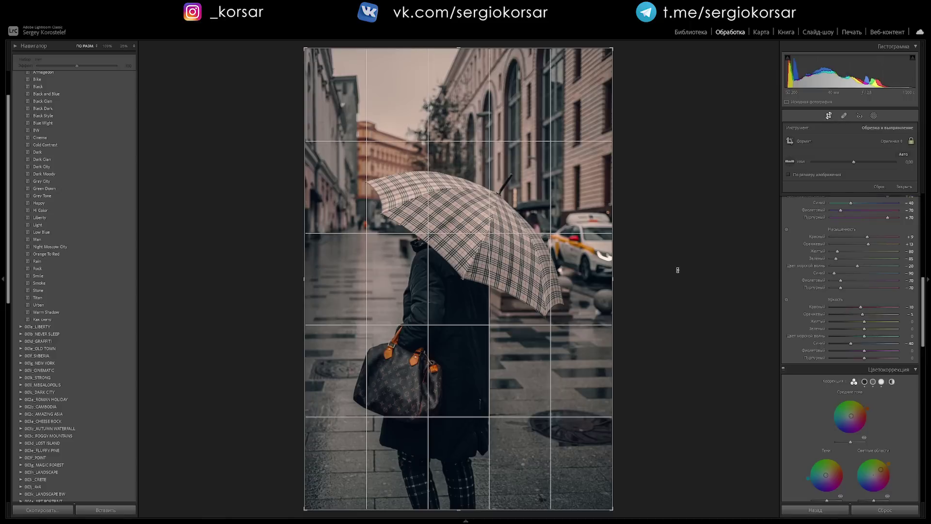
{"action": "key", "text": "o"}
{"action": "key", "text": "o"}
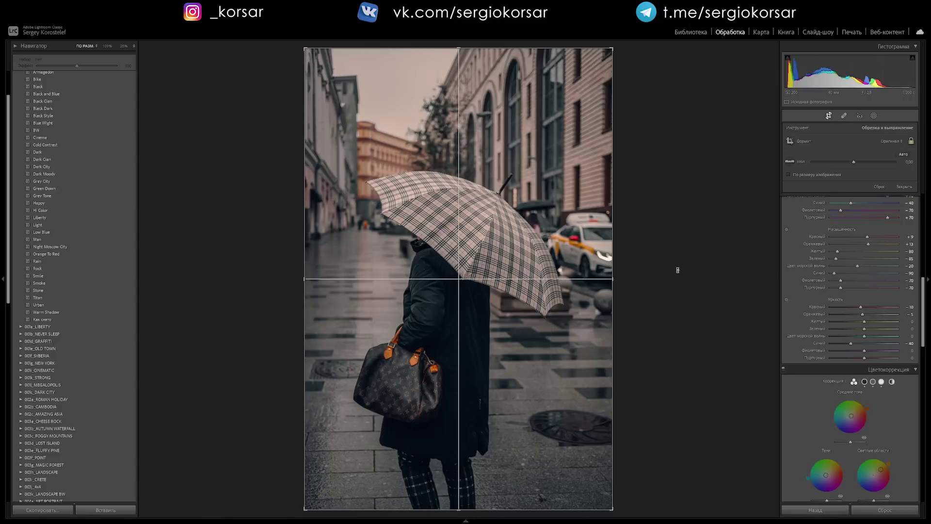
{"action": "key", "text": "o"}
{"action": "key", "text": "o"}
{"action": "key", "text": "o"}
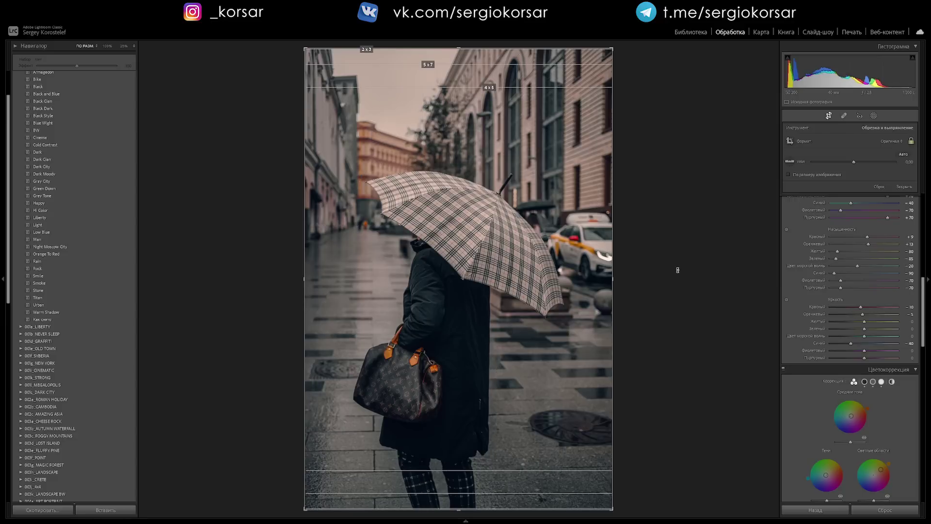
{"action": "key", "text": "o"}
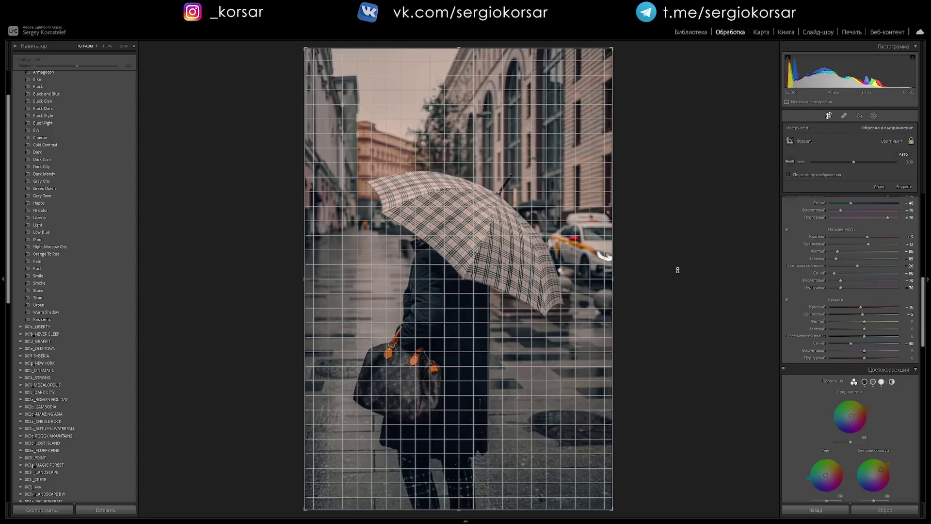
{"action": "key", "text": "o"}
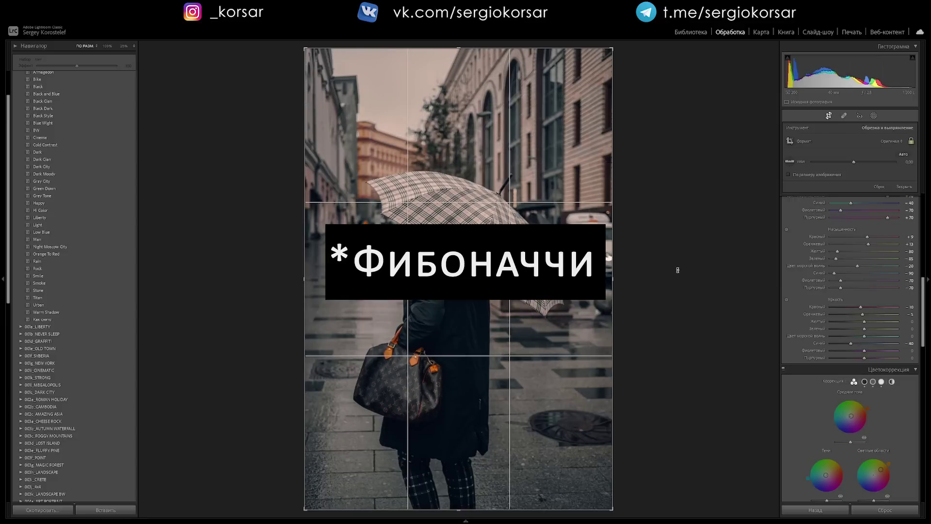
{"action": "key", "text": "o"}
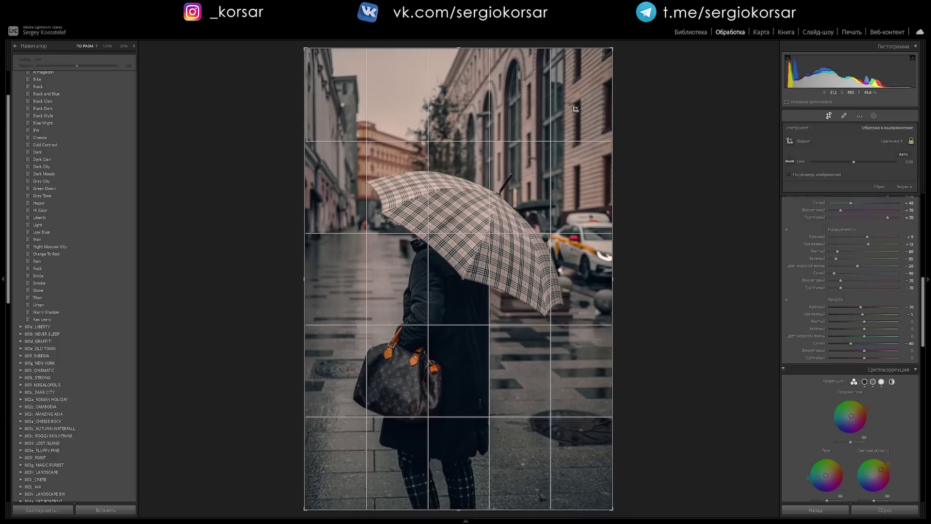
{"action": "mouse_move", "coordinate": [613, 49]}
{"action": "left_mouse_down"}
{"action": "mouse_move", "coordinate": [592, 63]}
{"action": "mouse_move", "coordinate": [598, 55]}
{"action": "left_mouse_up"}
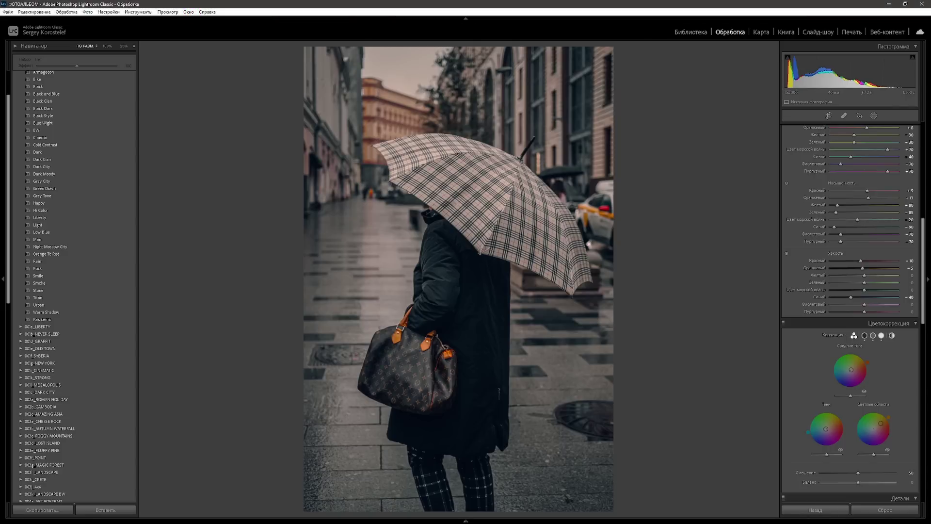
In Performance preferences, set Use Graphics Processor to Custom and enable Use GPU for export
{"action": "left_click", "coordinate": [35, 12]}
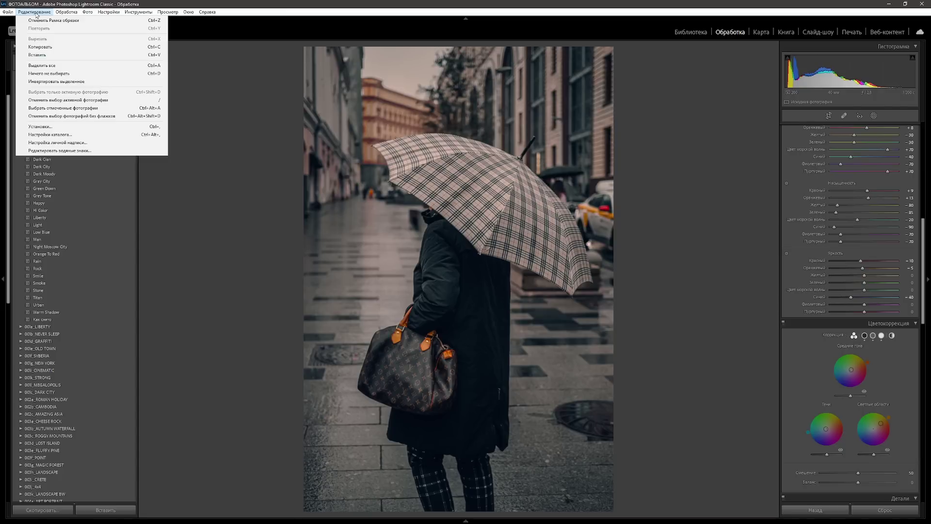
{"action": "left_click", "coordinate": [67, 130]}
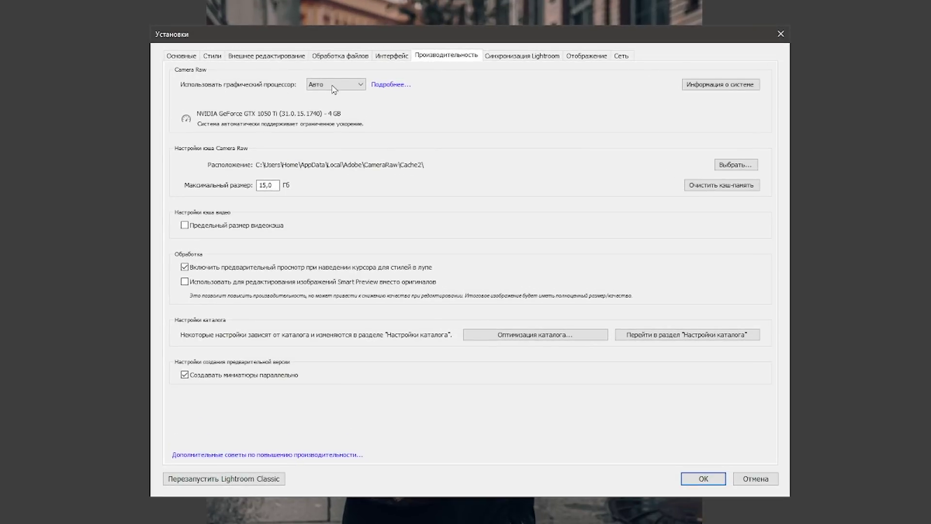
{"action": "left_click", "coordinate": [361, 87]}
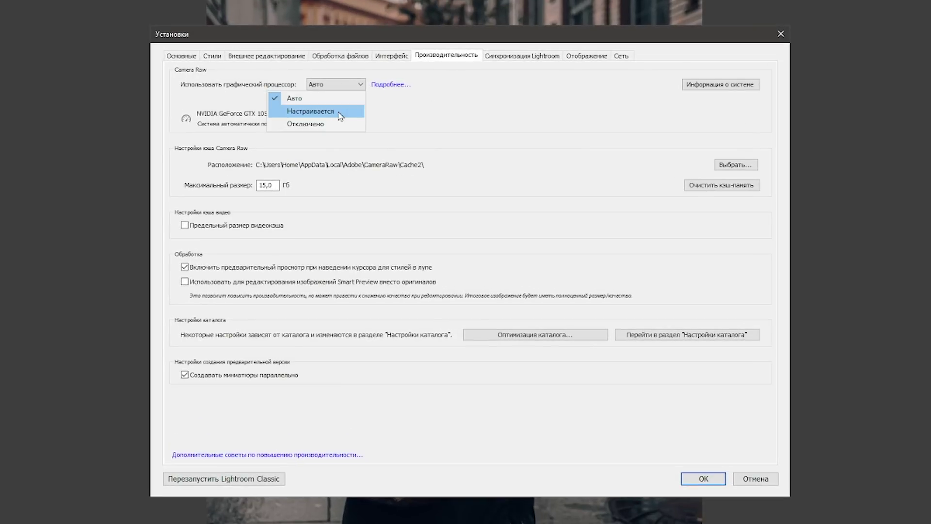
{"action": "left_click", "coordinate": [340, 113]}
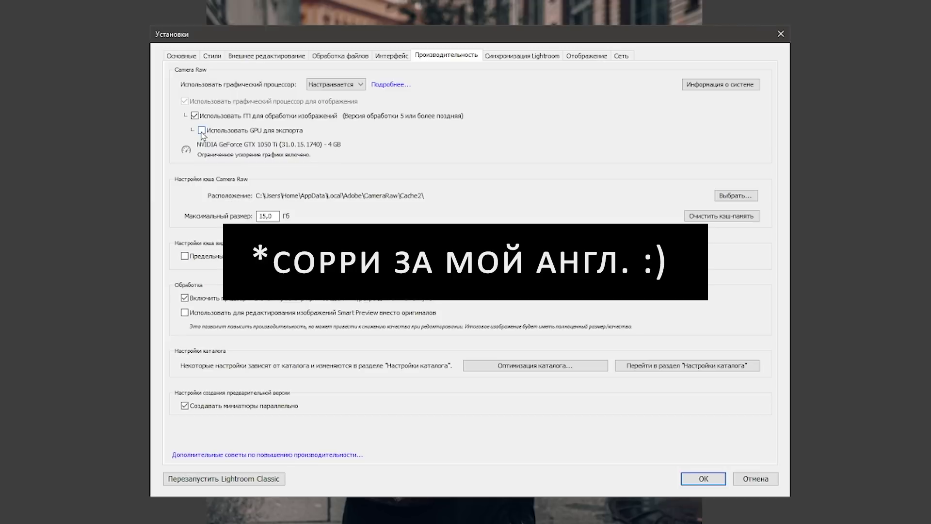
{"action": "left_click", "coordinate": [202, 131]}
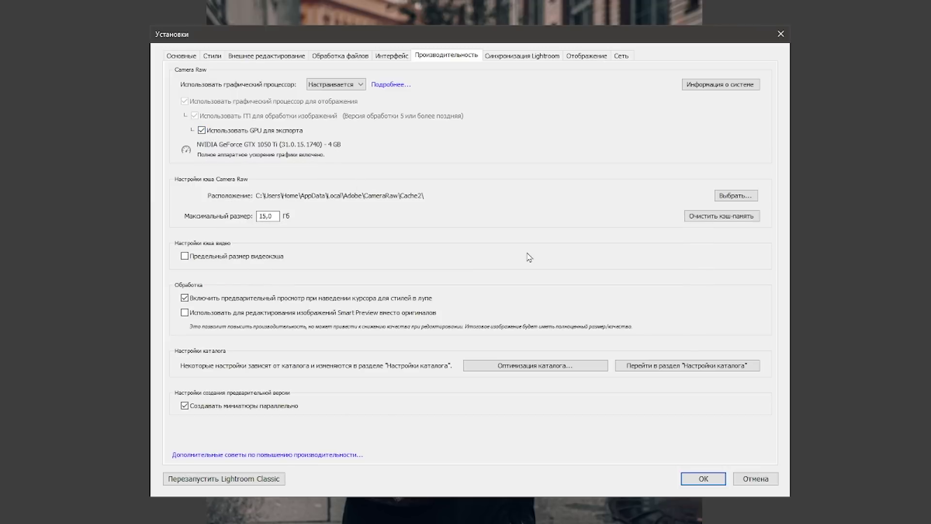